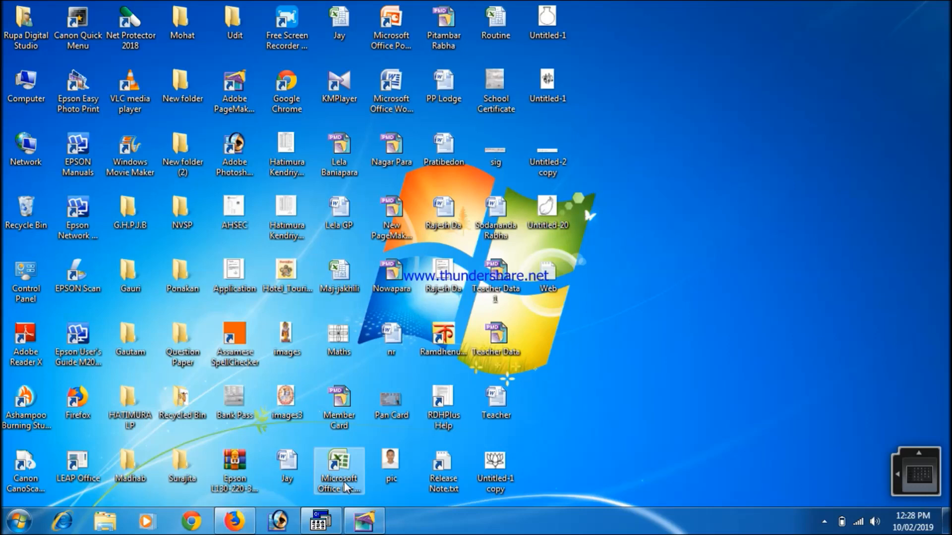
# Switch to LEAP Office and write the first line as লেলা বানিয়াপাৰা গাওঁ সভা, ending with a line break
pyautogui.click(322, 521)
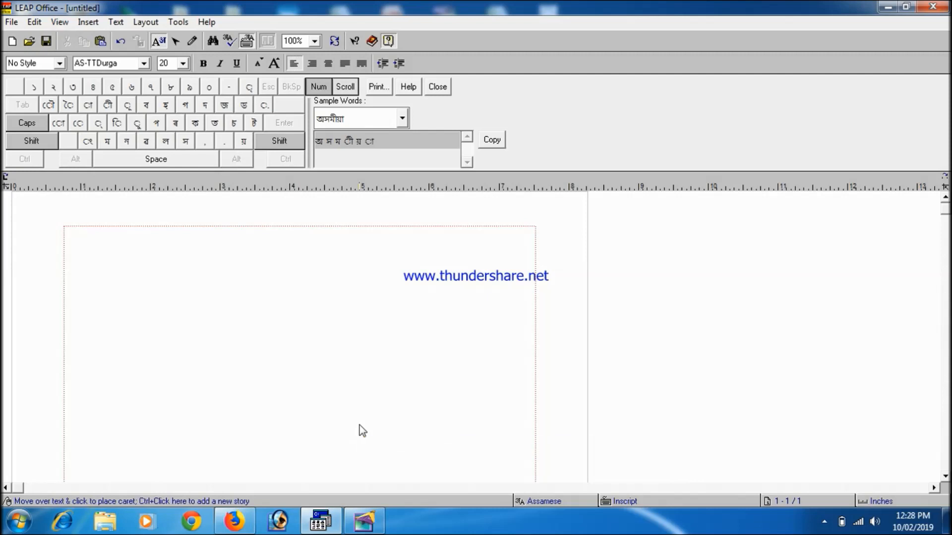
pyautogui.write('লেলা বা')
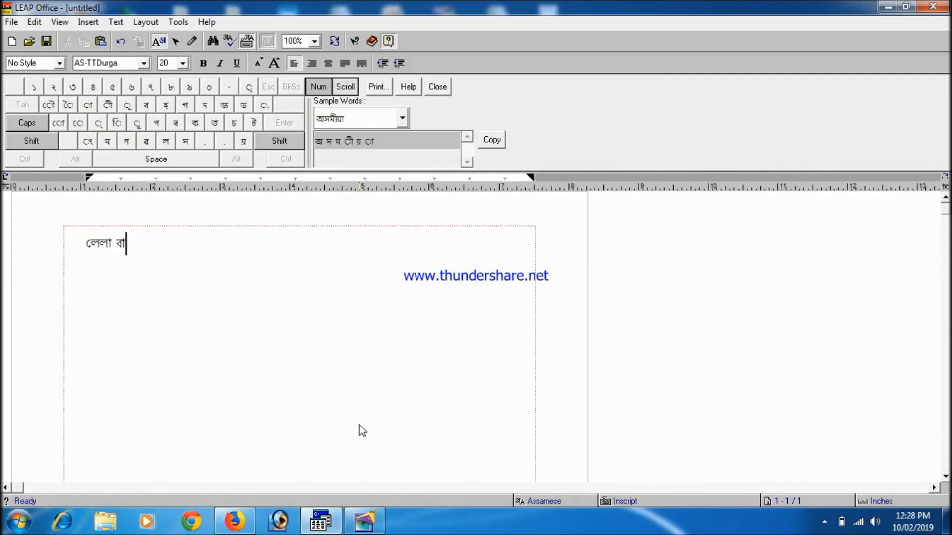
pyautogui.write('নিয়াপাে')
pyautogui.press('BackSpace')
pyautogui.write('ৰা জা')
pyautogui.write('তীয়')
pyautogui.press('BackSpace')
pyautogui.press('BackSpace')
pyautogui.press('BackSpace')
pyautogui.press('BackSpace')
pyautogui.press('BackSpace')
pyautogui.press('BackSpace')
pyautogui.write('গাওঁ')
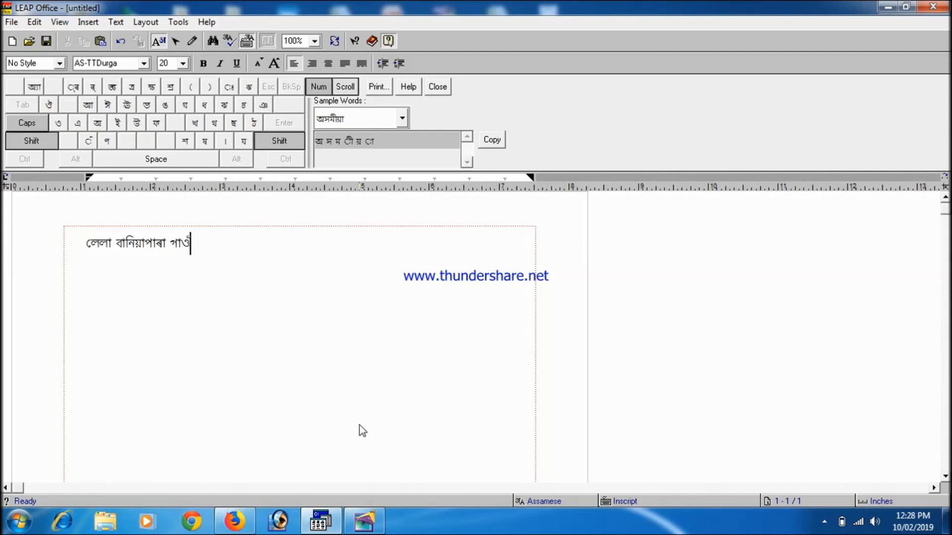
pyautogui.write(' সভা')
pyautogui.press('Return')
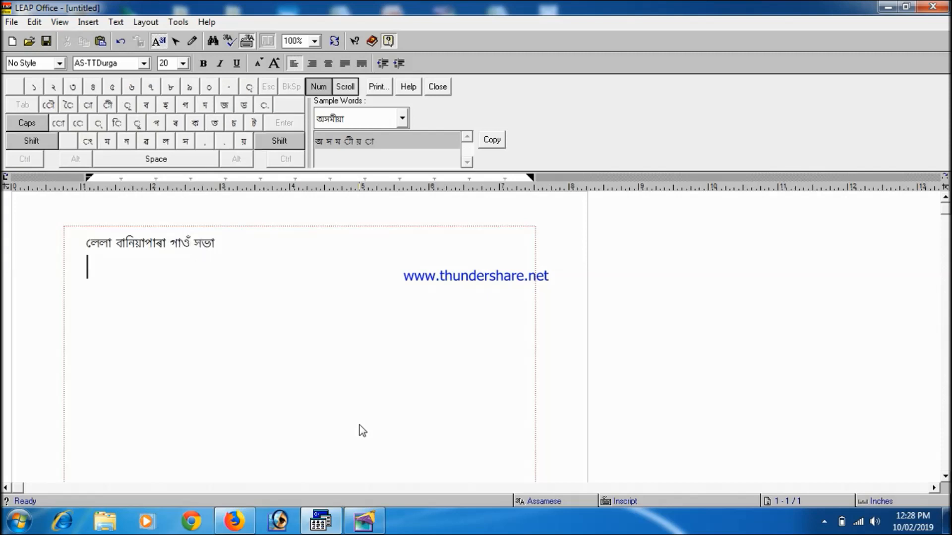
# Write the second line as স্থান - লেলা, দুধনৈ and copy both lines
pyautogui.write('স্থান - লেলা, ')
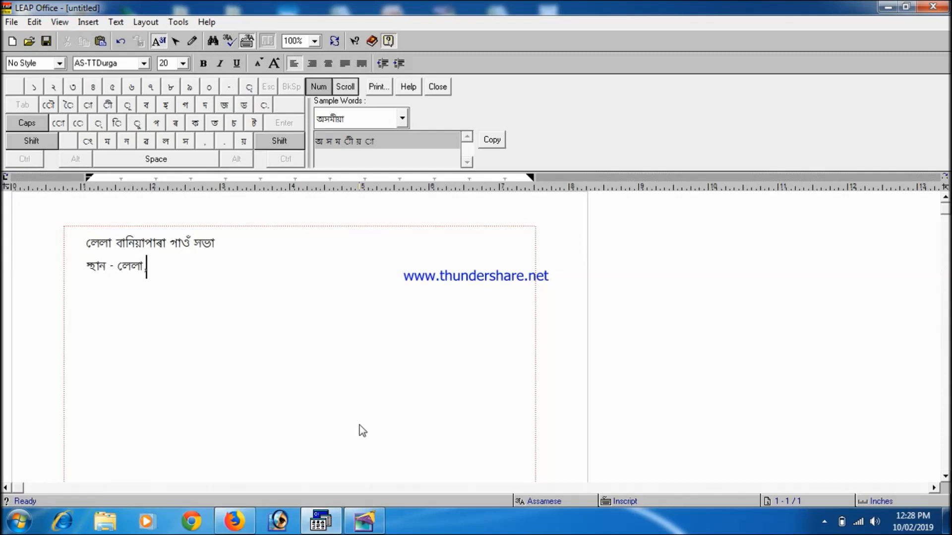
pyautogui.write('দুধনৈ')
pyautogui.hotkey('ctrl', 'a')
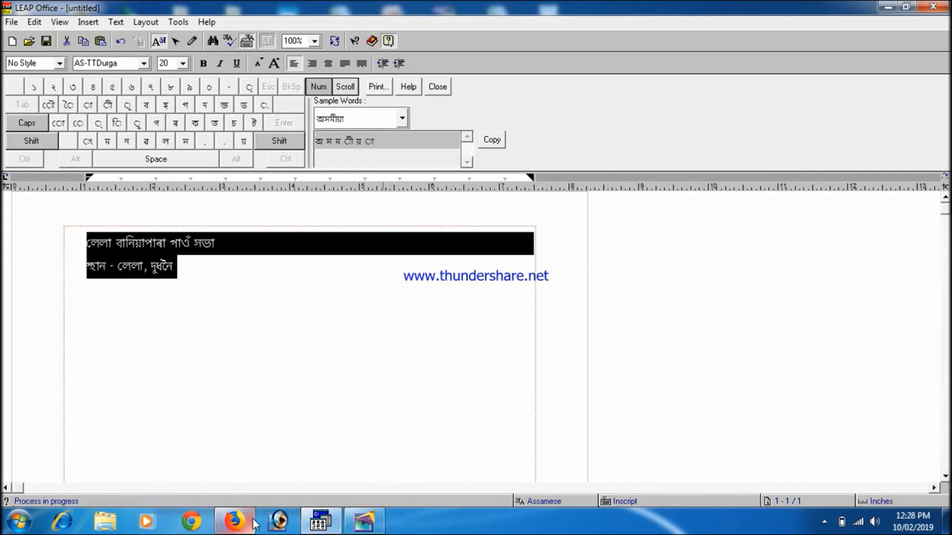
# Switch to PageMaker and paste the copied text into a new text block spanning the margins at the top of the page
pyautogui.click(377, 516)
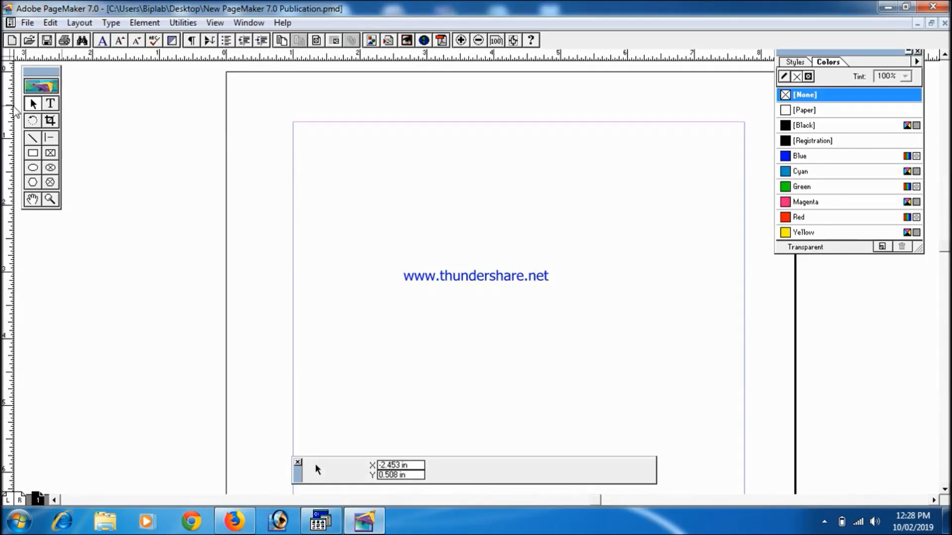
pyautogui.click(49, 103)
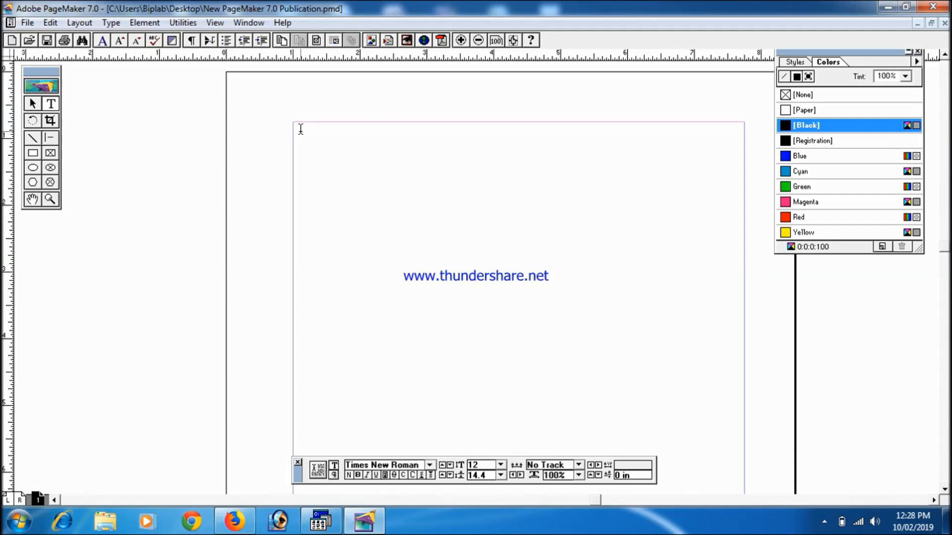
pyautogui.moveTo(301, 131); pyautogui.dragTo(735, 318)
pyautogui.hotkey('ctrl', 'v')
pyautogui.hotkey('ctrl', 'a')
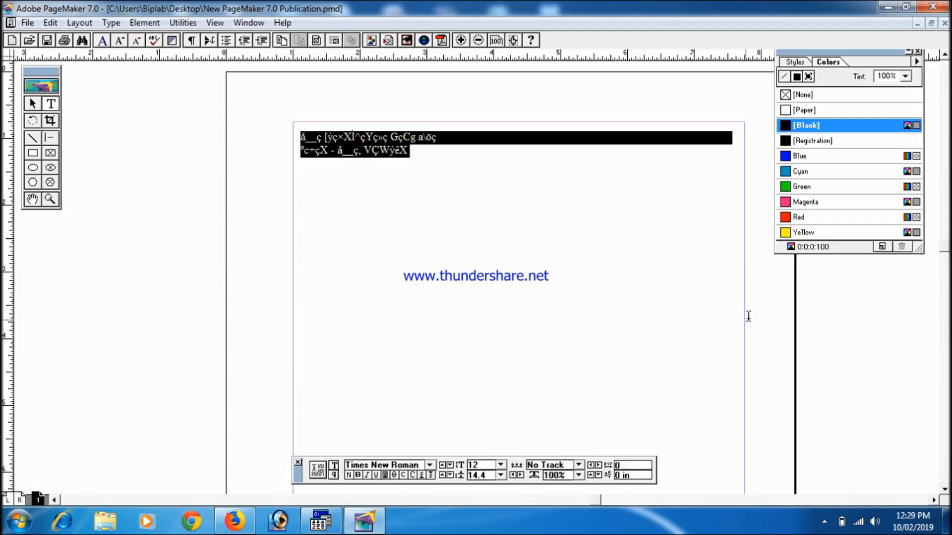
pyautogui.click(458, 161)
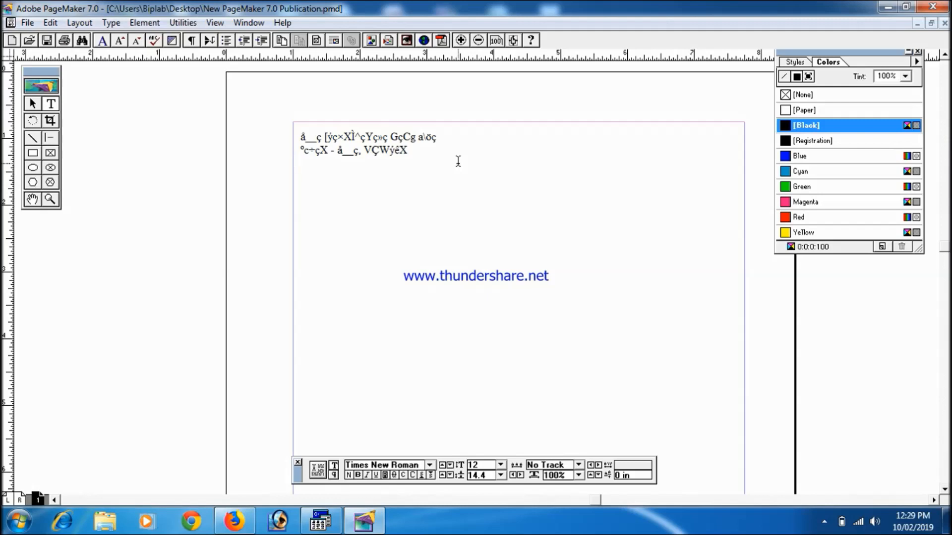
# Set the font of all the pasted text to AS-TTBidisha
pyautogui.click(420, 153)
pyautogui.hotkey('ctrl', 'a')
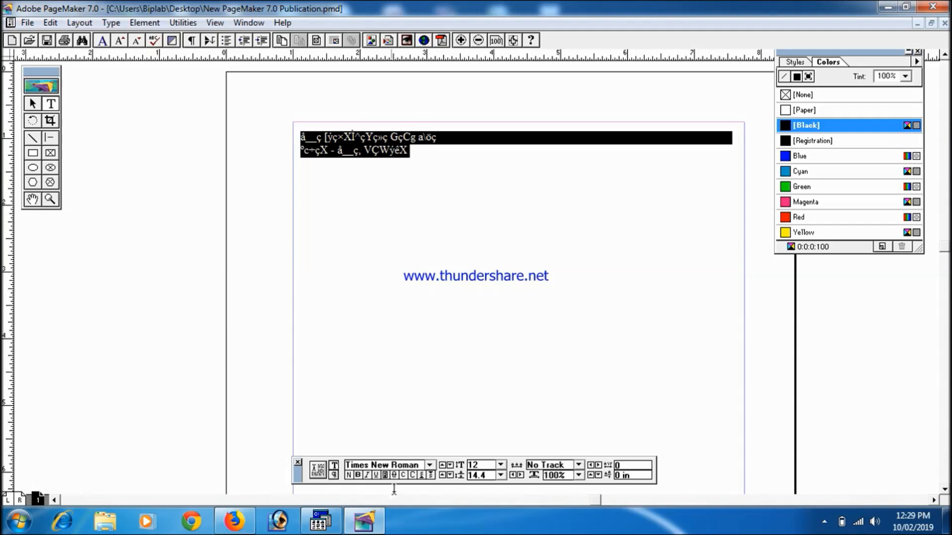
pyautogui.click(431, 466)
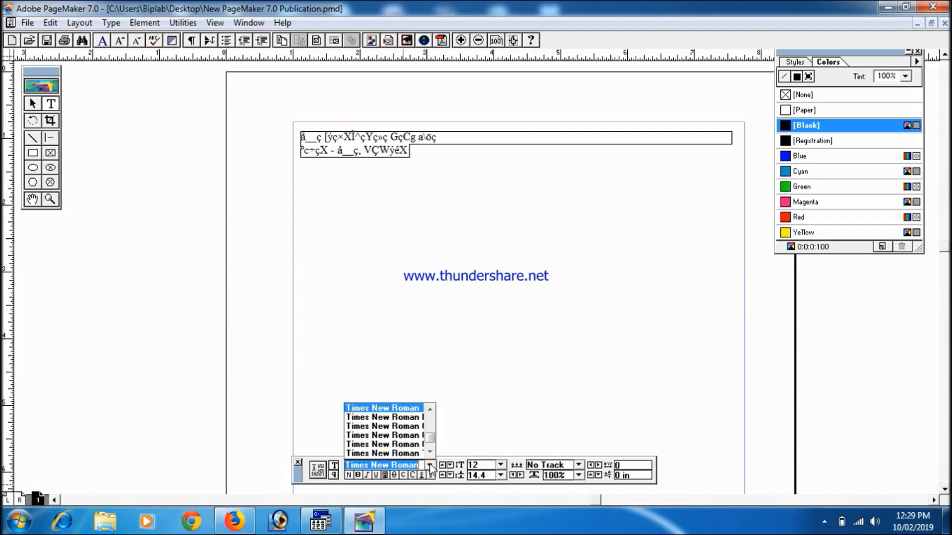
pyautogui.write('AS-TTAbhijit')
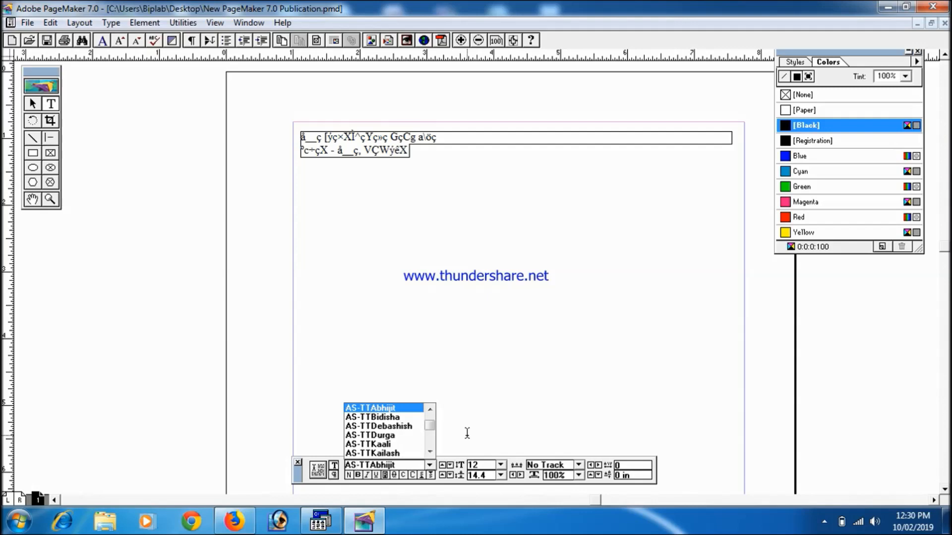
pyautogui.click(384, 417)
# Increase the size of the pasted text to 20 points
pyautogui.hotkey('ctrl', 'shift', '.')
pyautogui.hotkey('ctrl', 'shift', '.')
pyautogui.hotkey('ctrl', 'shift', '.')
pyautogui.hotkey('ctrl', 'shift', '.')
pyautogui.hotkey('ctrl', 'shift', '.')
pyautogui.hotkey('ctrl', 'shift', '.')
pyautogui.hotkey('ctrl', 'shift', '.')
pyautogui.hotkey('ctrl', 'shift', '.')
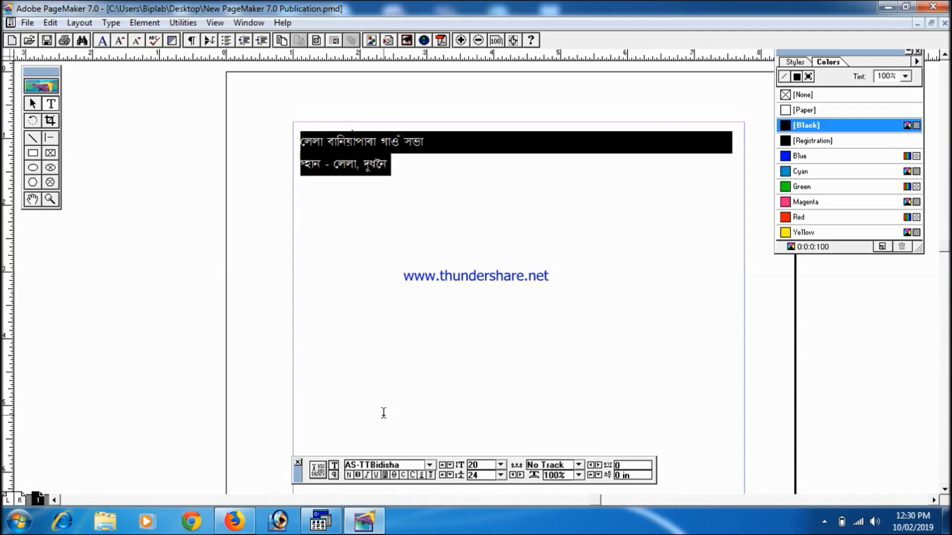